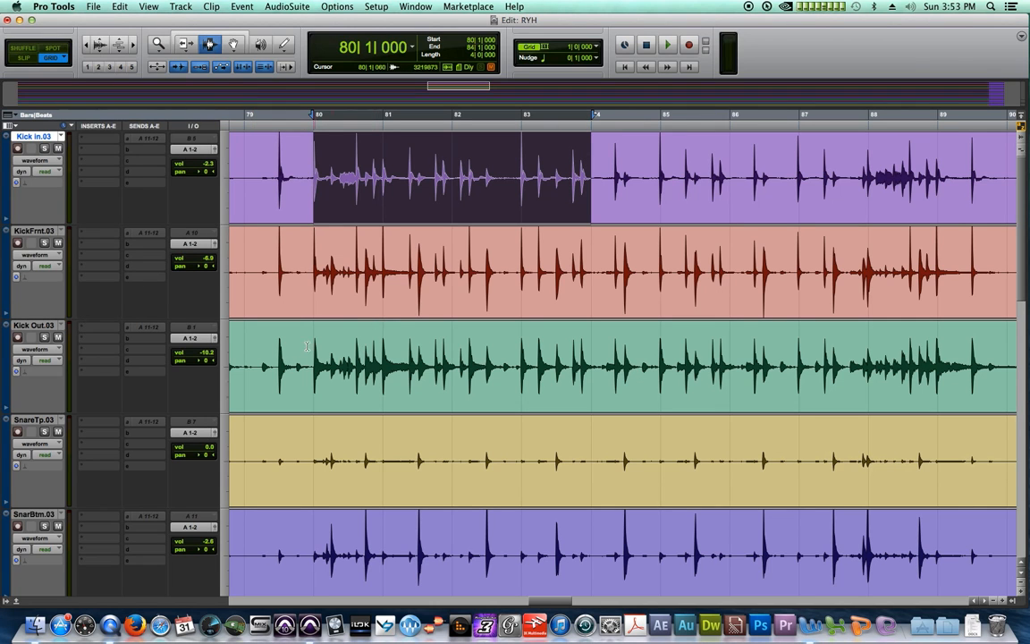
Place the edit point at bar 80 on the Kick Out track
left_click(363, 351)
After trial selections on Kick Out and KickFrnt, select bars 80–84 on Kick In
left_click_drag(363, 352, 591, 352)
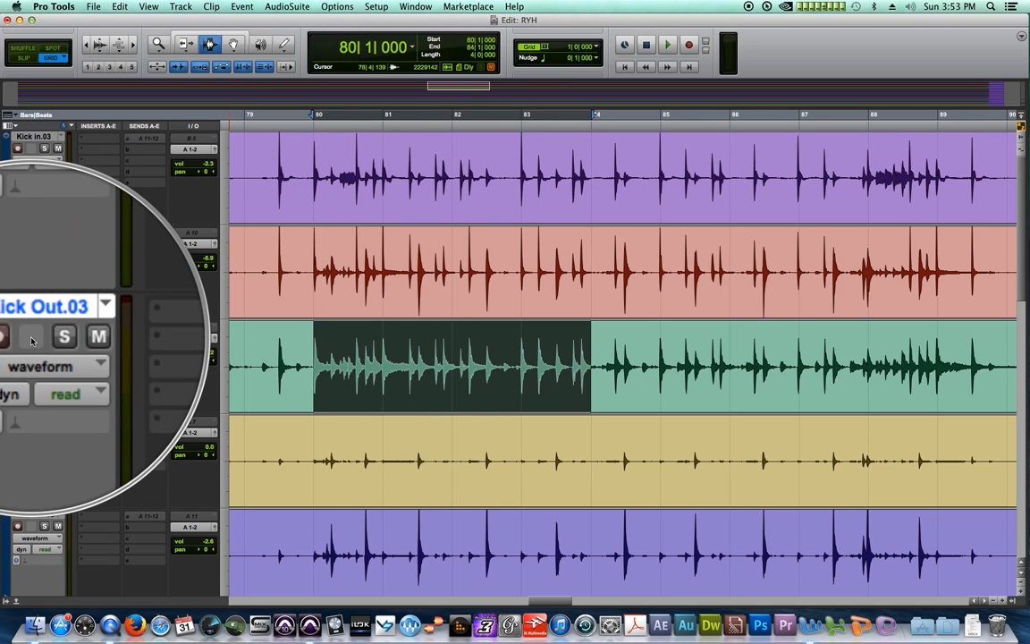
key("p")
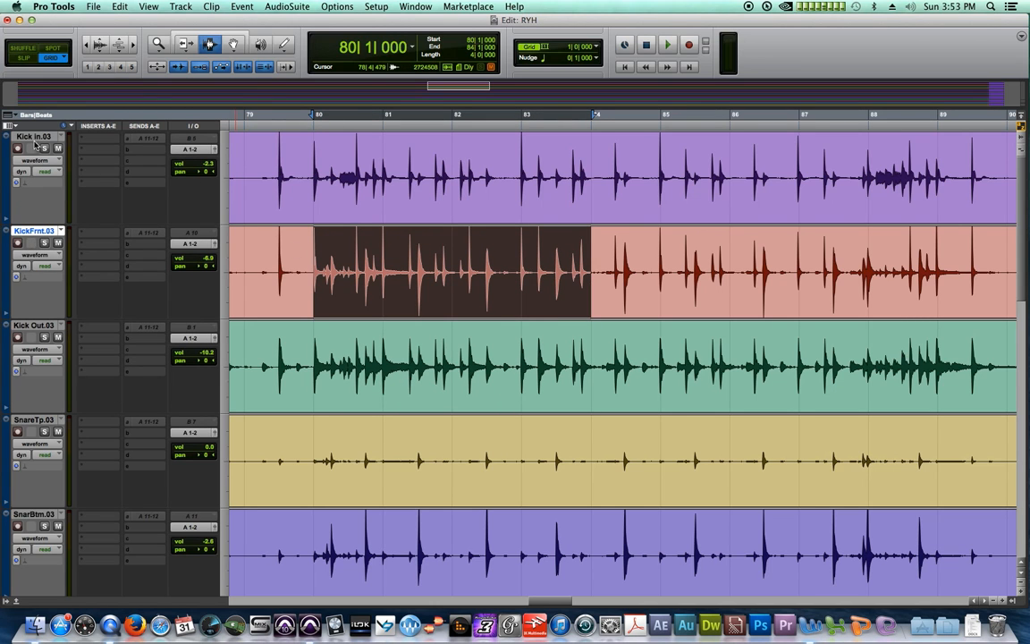
left_click_drag(318, 170, 596, 171)
left_click_drag(310, 277, 591, 280)
left_click_drag(313, 345, 594, 339)
left_click(507, 284)
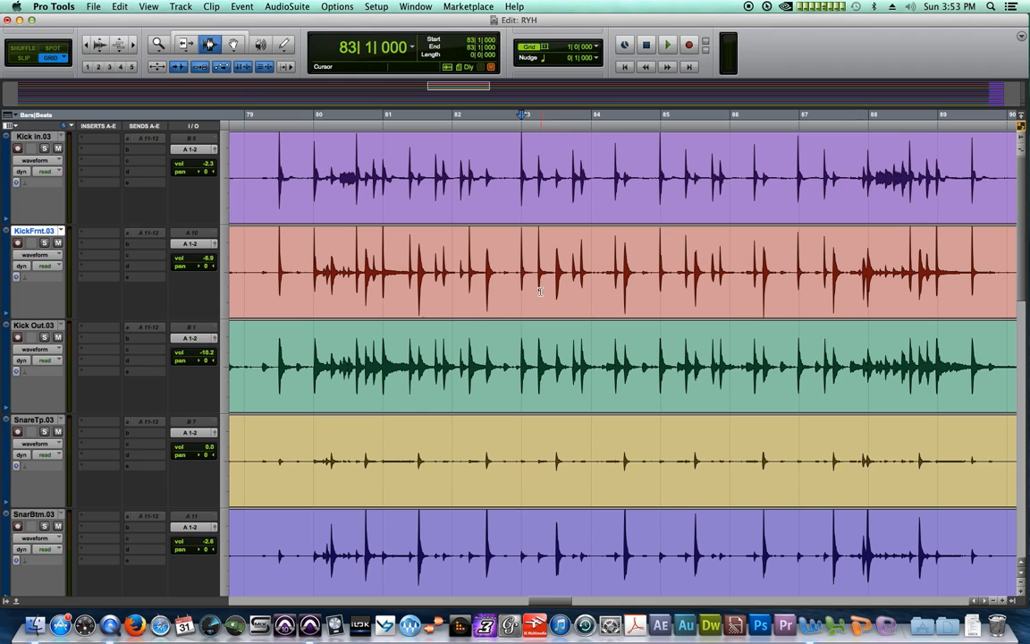
left_click_drag(316, 148, 591, 170)
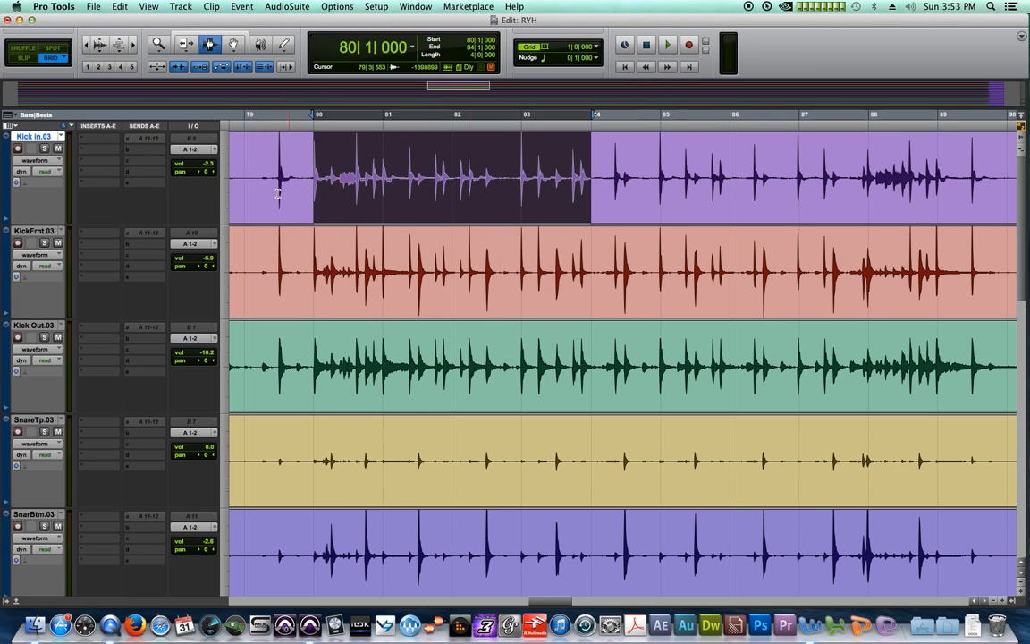
Add the Kick Out and SnareTp tracks to the selection, then deselect the three tracks
left_click(33, 325, "super")
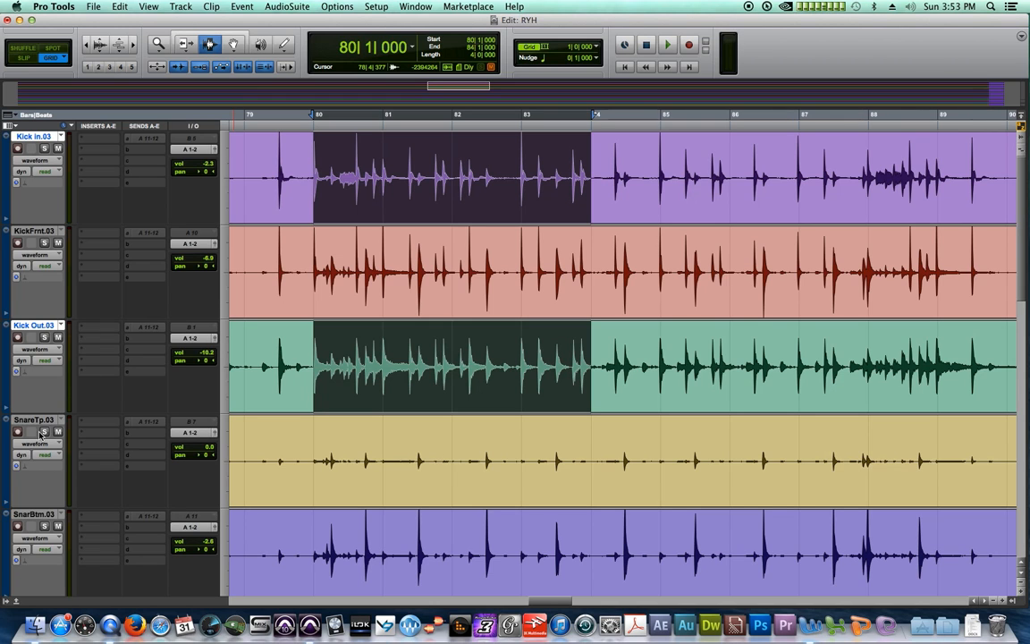
left_click(34, 419, "super")
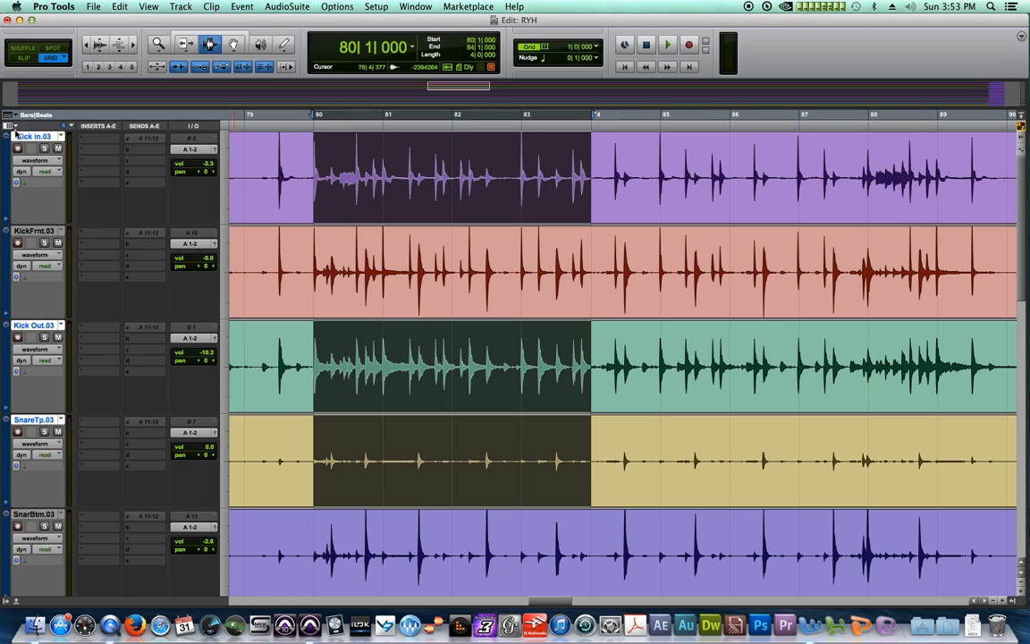
left_click(33, 139, "alt")
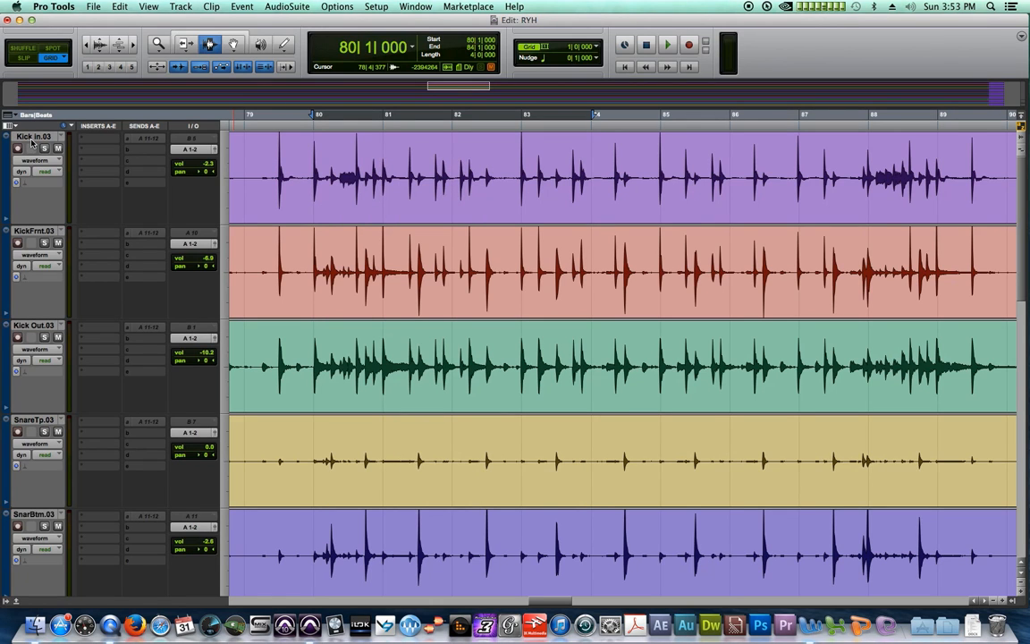
Unlink track and edit selection, try a bars 80–84 selection on three tracks, then clear it to bar 80
left_click(265, 68)
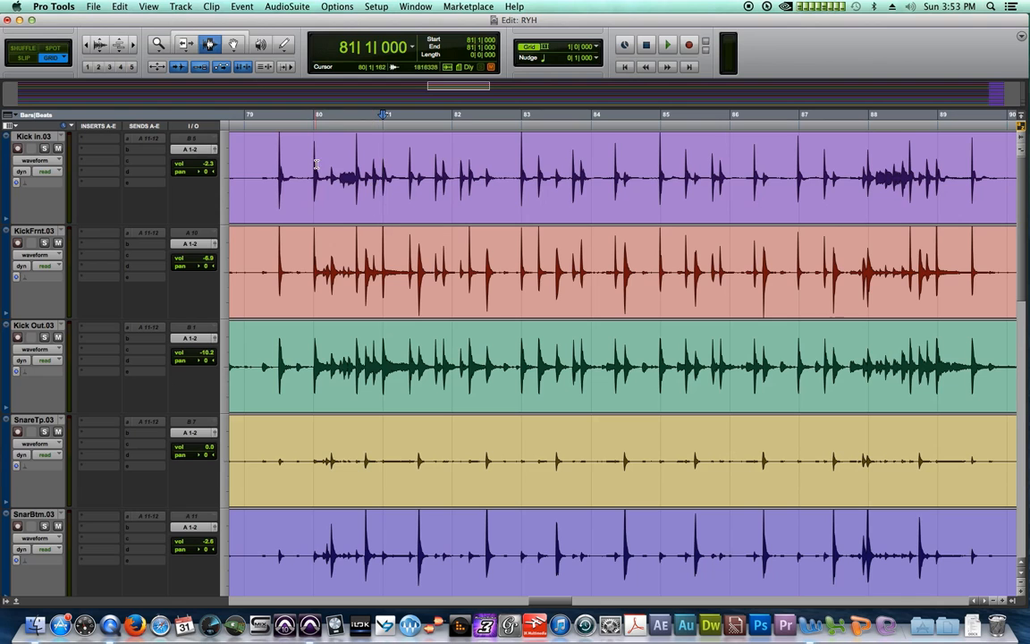
left_click_drag(315, 175, 583, 165)
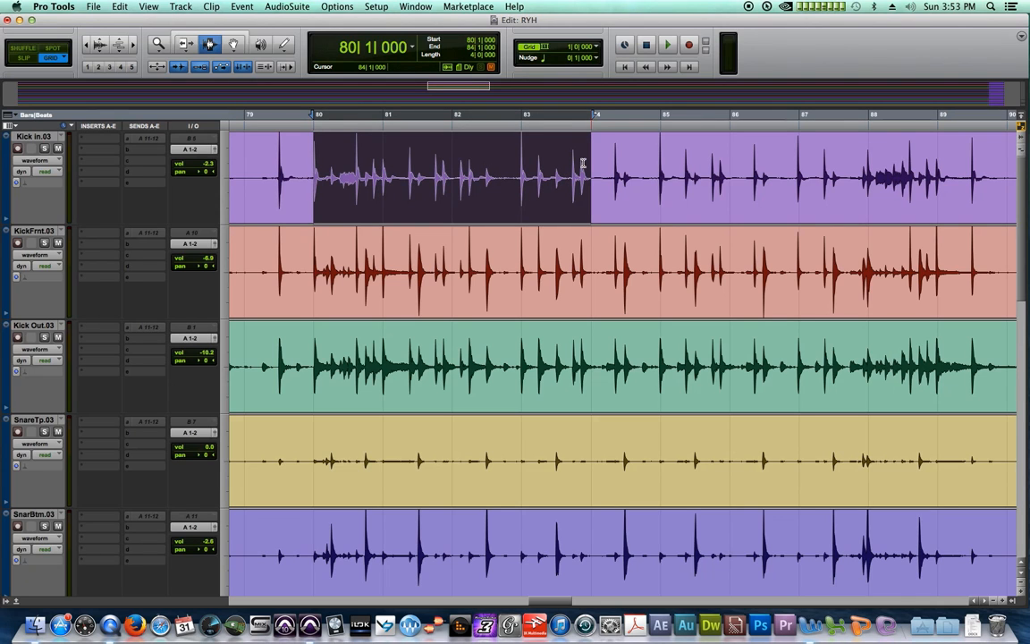
left_click(528, 230, "shift")
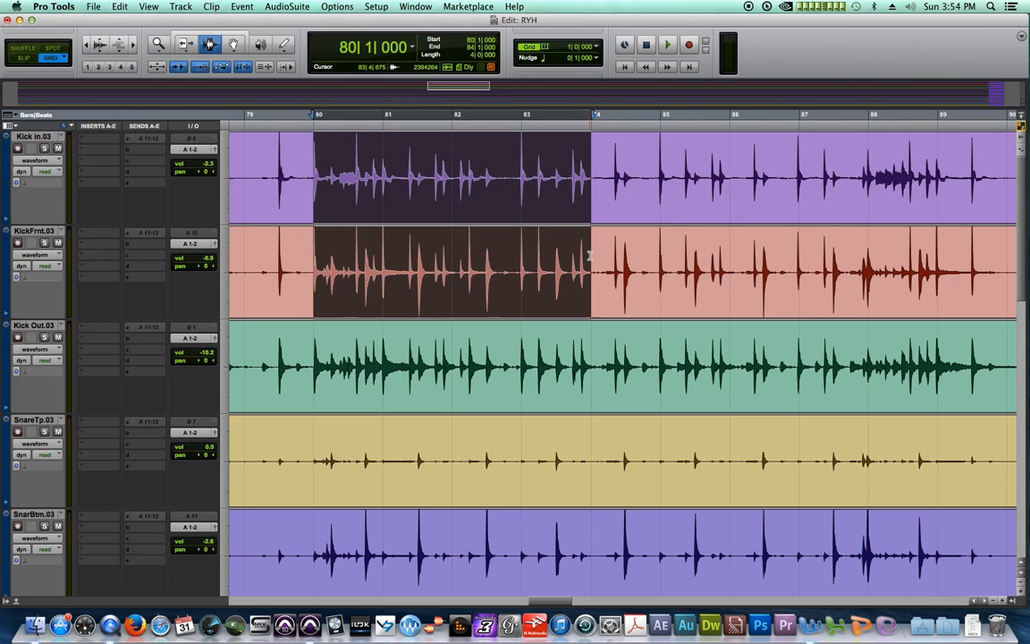
left_click(590, 478, "shift")
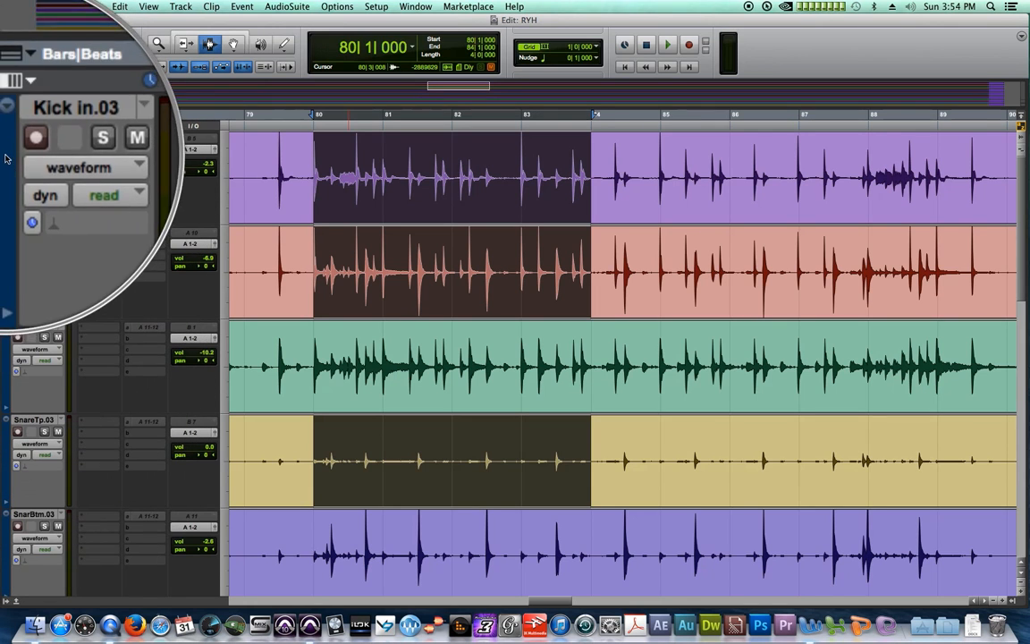
left_click(305, 152)
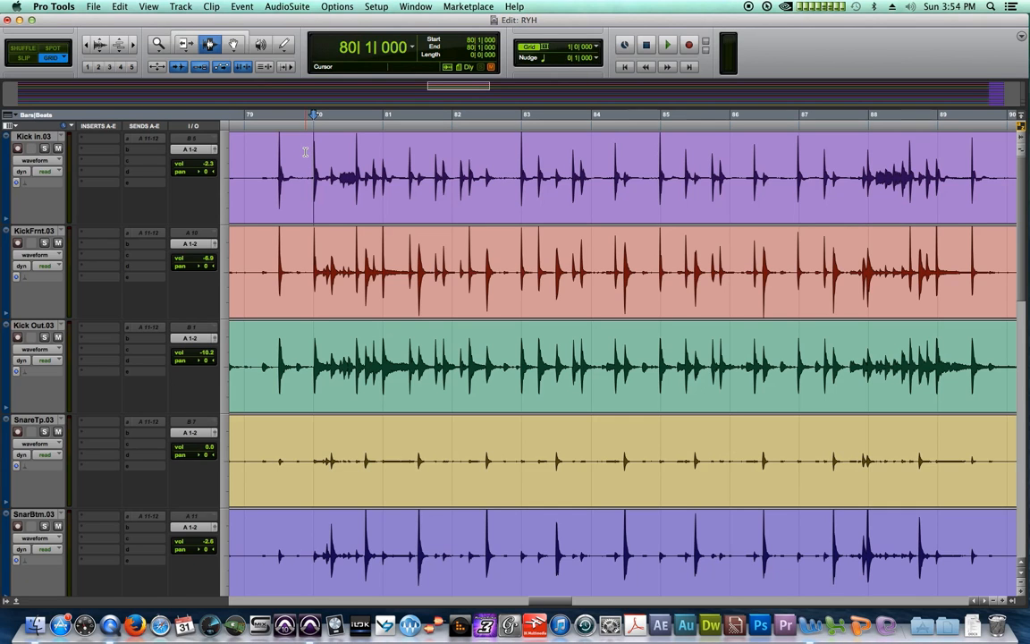
Re-link track and edit selection and select bars 80–83 on Kick In, moving it to Kick Out
left_click(264, 67)
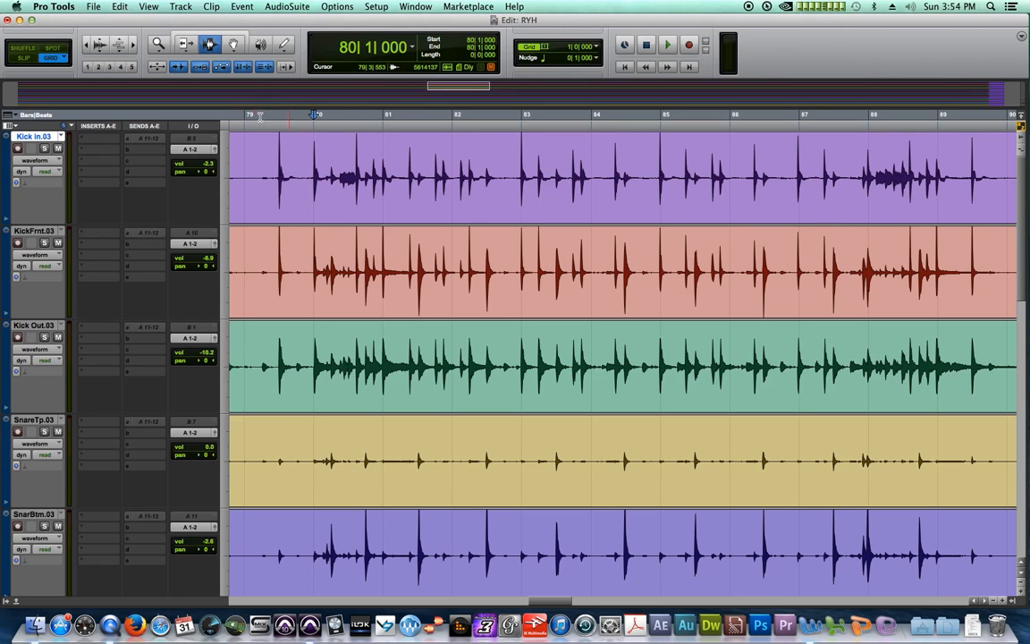
left_click_drag(368, 191, 684, 168)
left_click_drag(712, 168, 563, 168)
left_click_drag(295, 159, 543, 174)
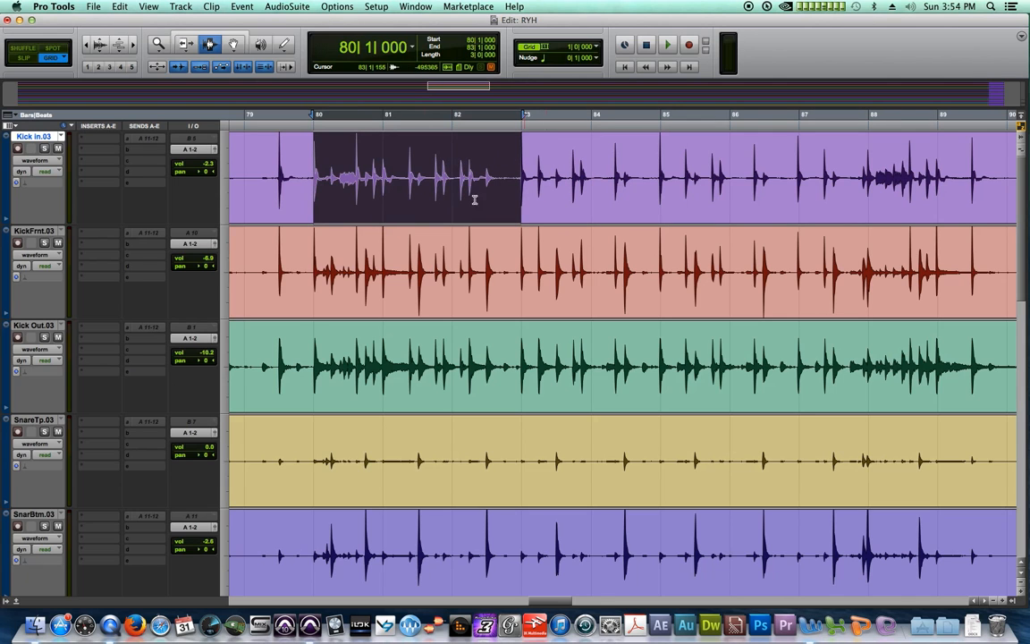
left_click(32, 326)
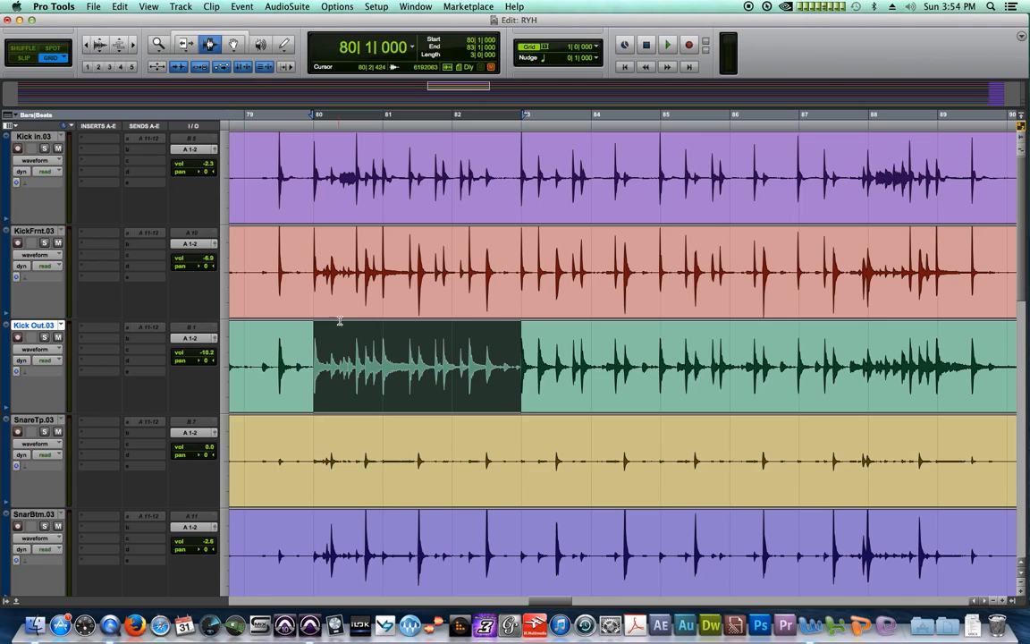
Try edit points at bars 81–83, ending with the edit point at bar 83 and Kick Out selected
left_click(370, 291)
left_click(41, 327)
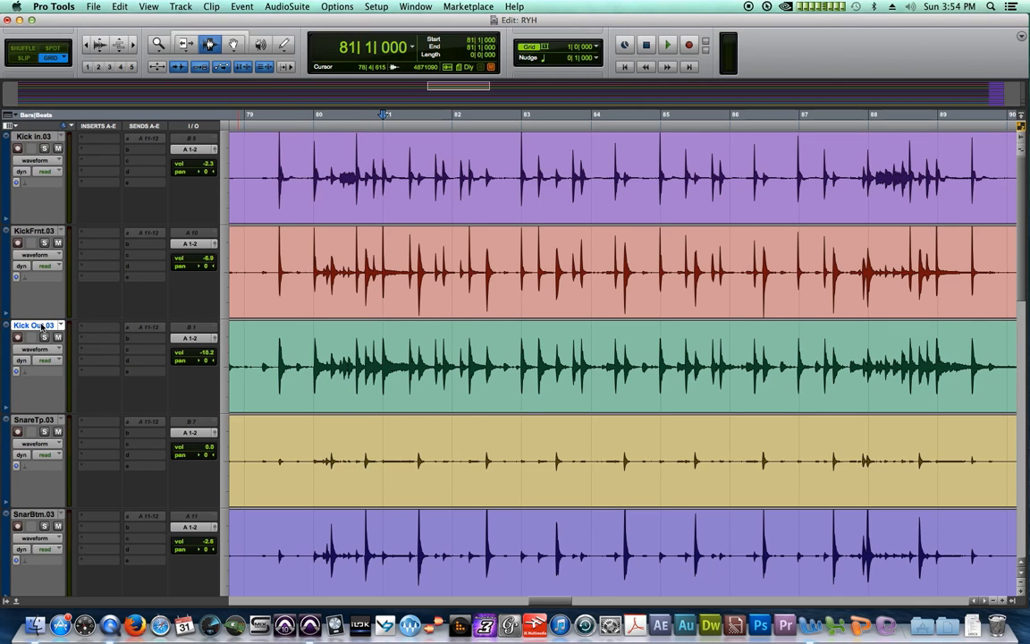
left_click(490, 170)
left_click_drag(490, 170, 662, 165)
left_click(757, 156)
left_click(521, 178)
left_click(45, 327)
Create a new Kick Out.04 playlist by mistake and undo back to Kick Out.03
key("ctrl+backslash")
key("Return")
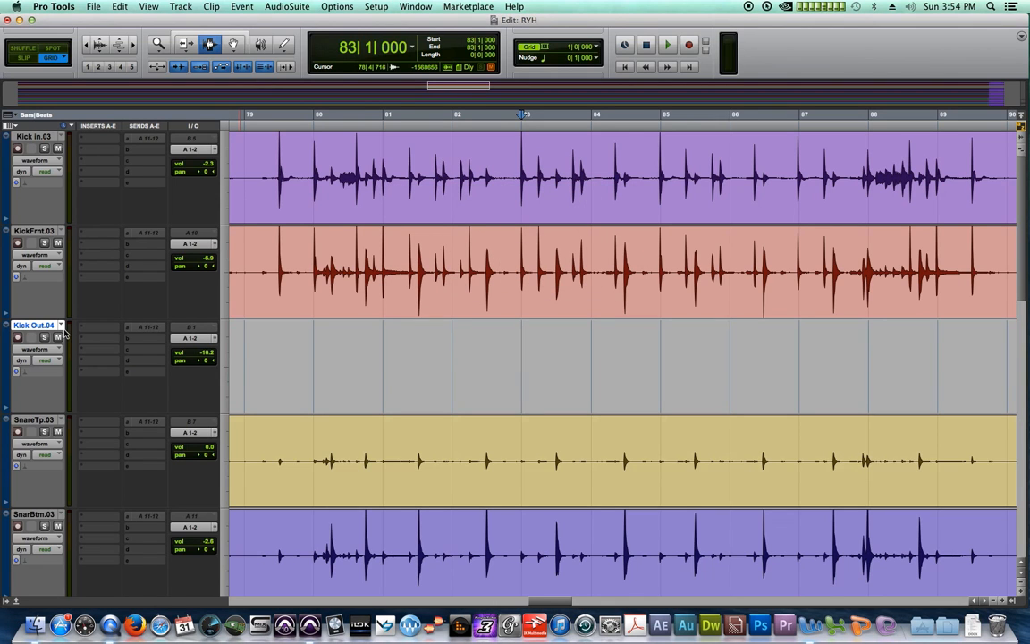
key("super+z")
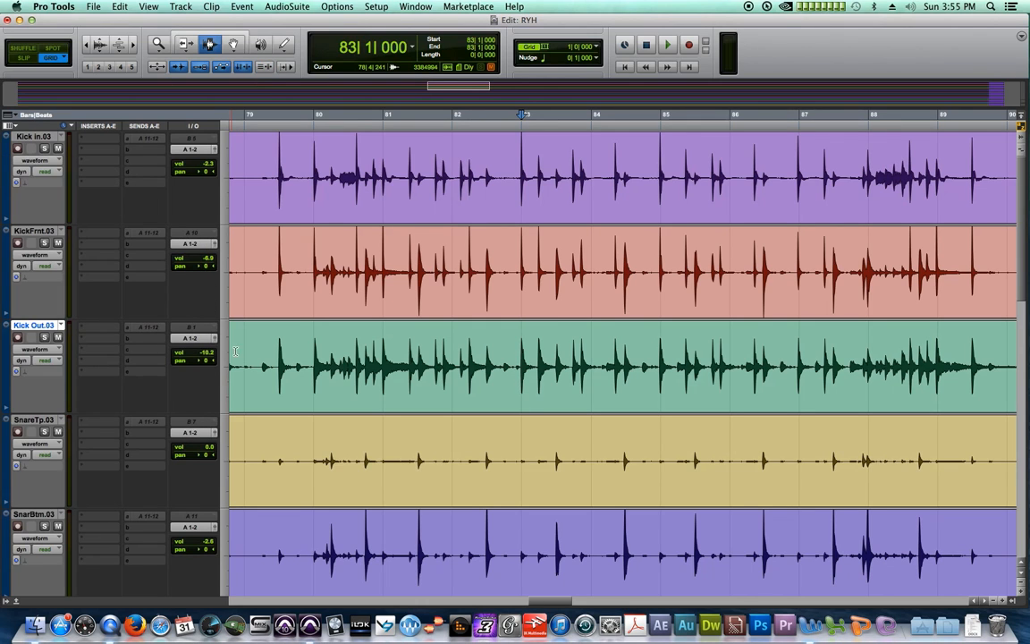
After trial selections on the kick tracks, set the edit point at bar 84 on Kick in
left_click_drag(390, 172, 590, 175)
left_click_drag(796, 175, 723, 176)
left_click_drag(540, 249, 656, 241)
left_click(750, 213)
left_click_drag(599, 161, 729, 164)
left_click(842, 176)
left_click(737, 245)
left_click(426, 187)
left_click_drag(295, 178, 407, 247)
left_click(434, 247)
left_click(615, 149)
Create the empty Kick Out.04 playlist again, then undo it
key("ctrl+backslash")
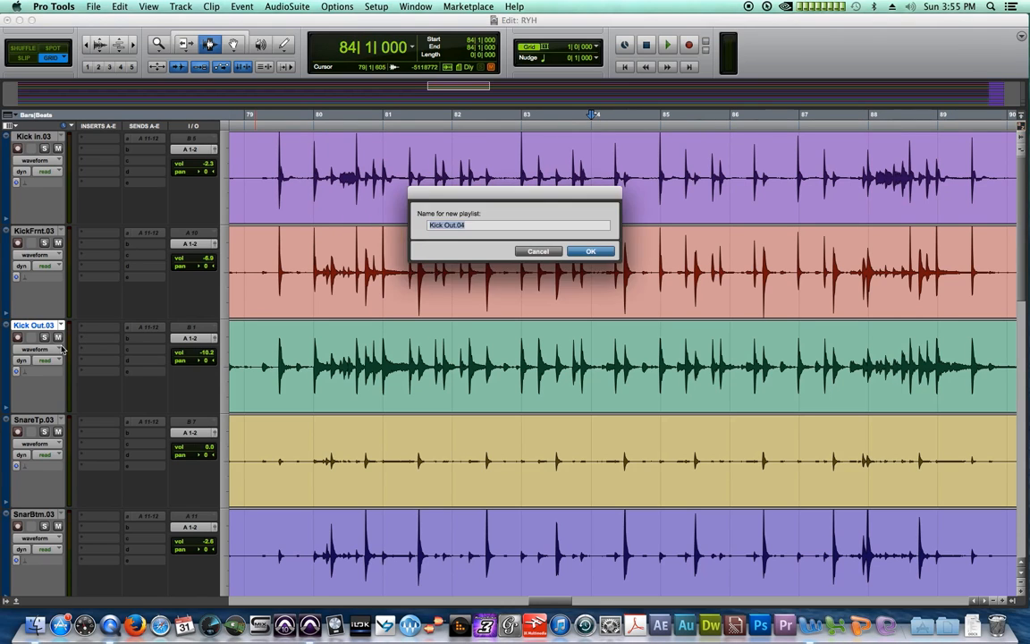
key("Return")
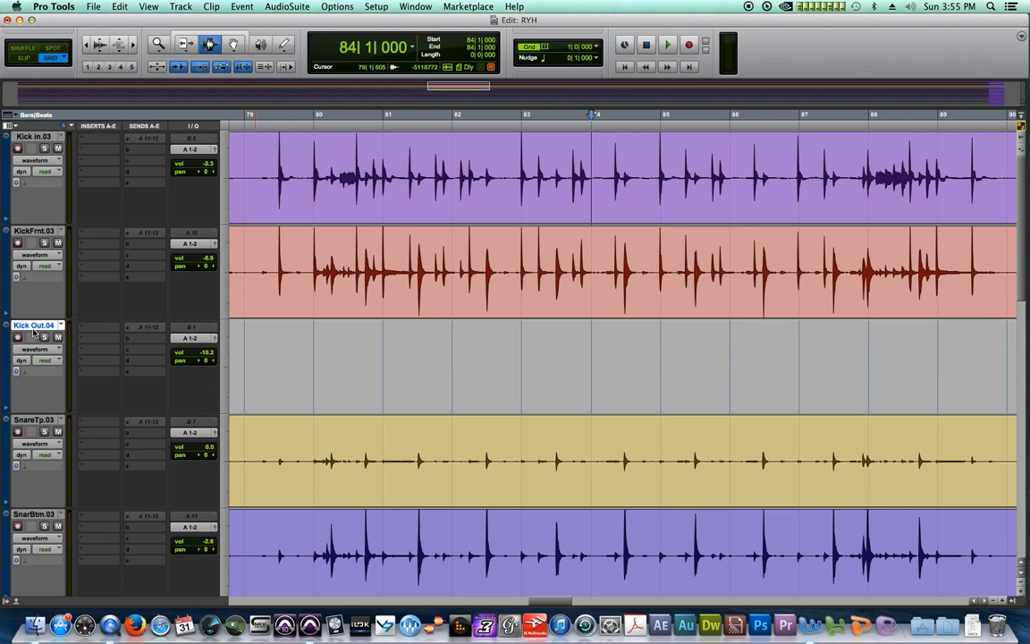
key("super+z")
Make trial selections on Kick in, Kick Out and KickFrnt, clearing them to bar 84
left_click_drag(345, 162, 572, 179)
left_click(307, 359)
left_click_drag(324, 354, 591, 363)
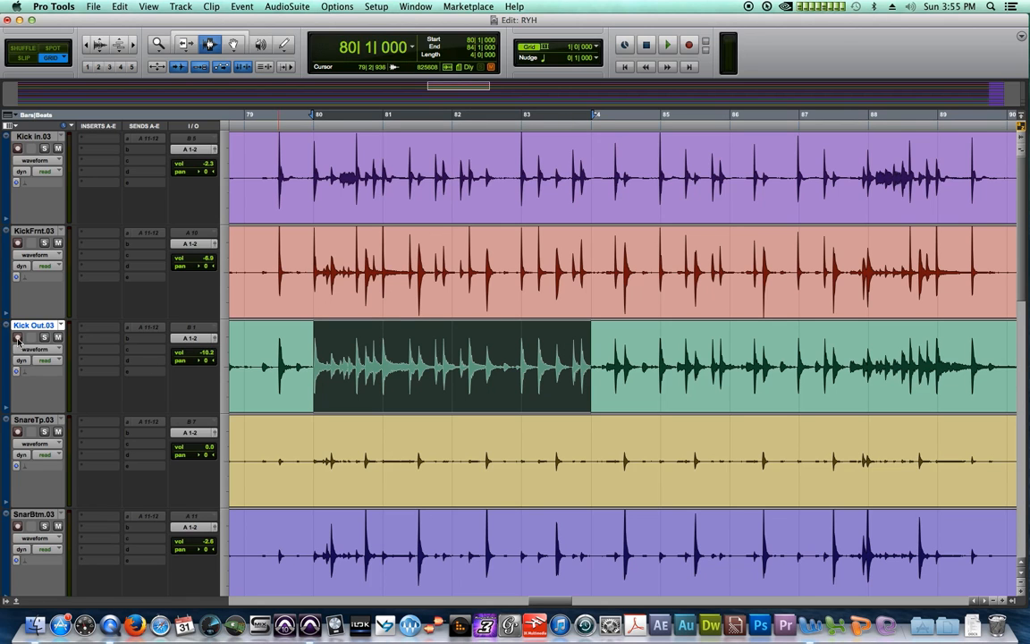
left_click_drag(315, 178, 636, 279)
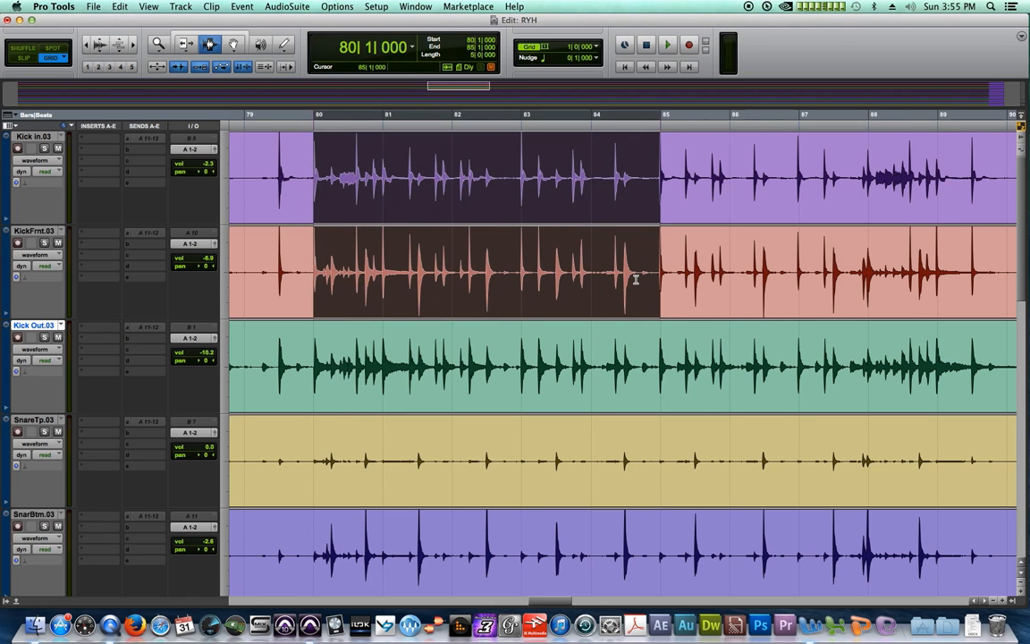
left_click(608, 225)
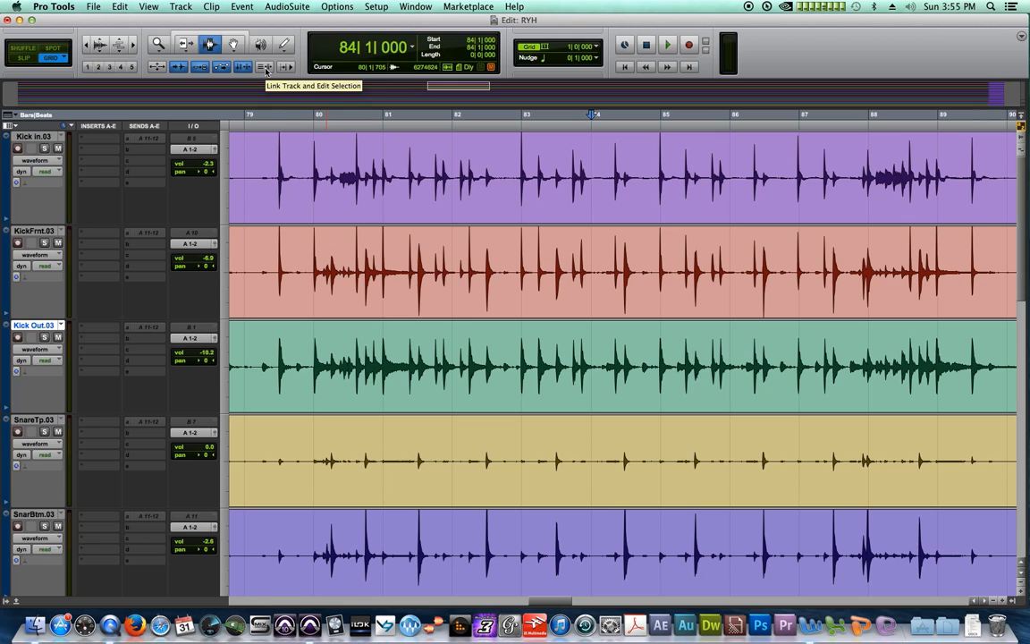
Select bars 80–84 on Kick in.03 and extend it to KickFrnt.03 and SnareTp.03
left_click_drag(315, 166, 577, 162)
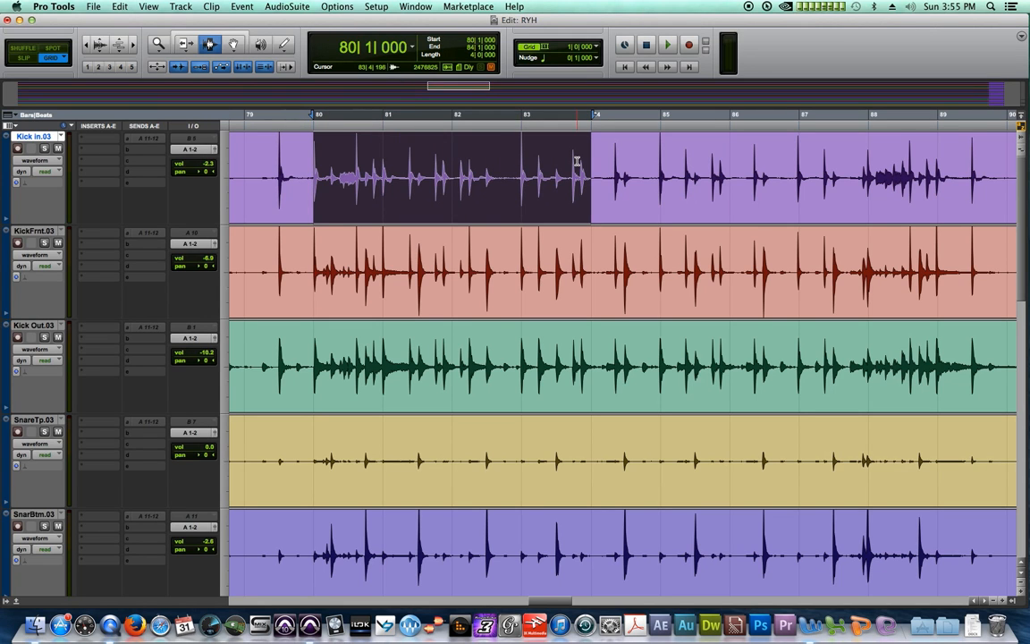
left_click(35, 231, "shift")
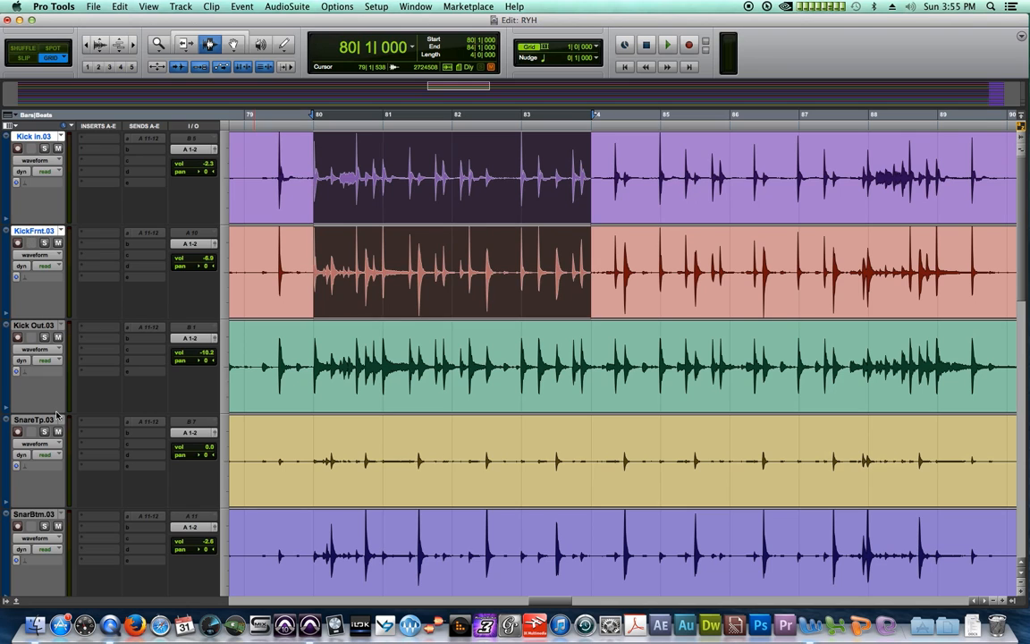
left_click(54, 418, "super")
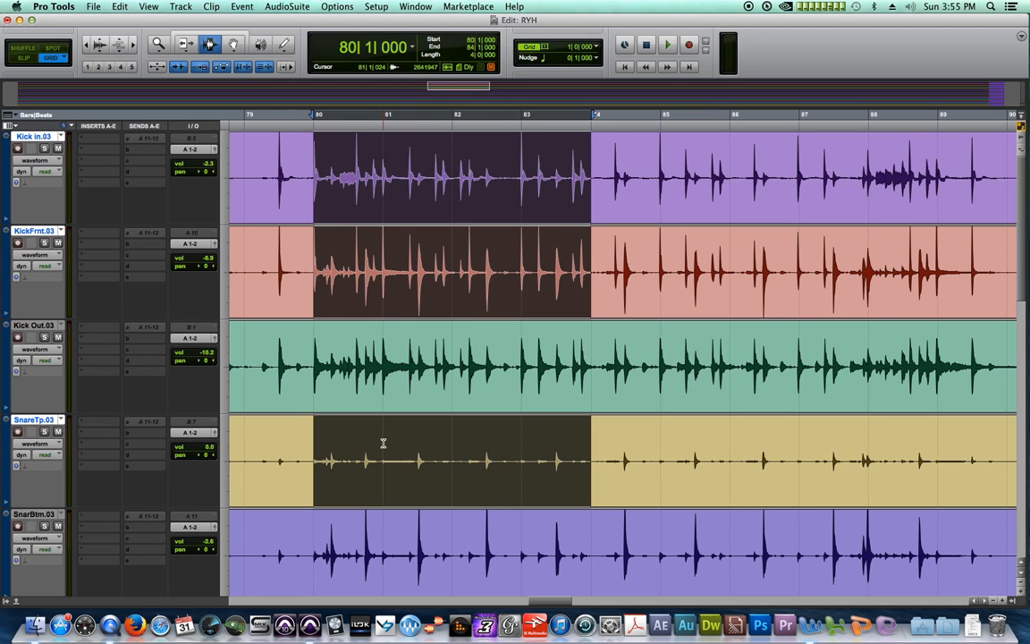
Paste at bar 84 on Kick in, KickFrnt and SnareTp, then undo and deselect the tracks
left_click(594, 190)
left_click(34, 230, "shift")
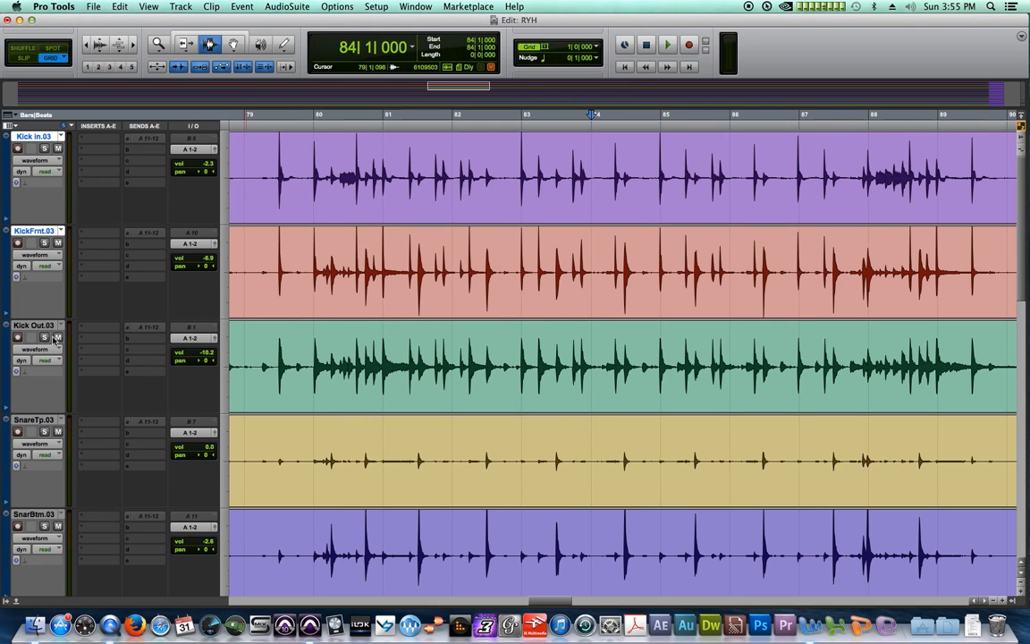
left_click(47, 420, "super")
key("super+v")
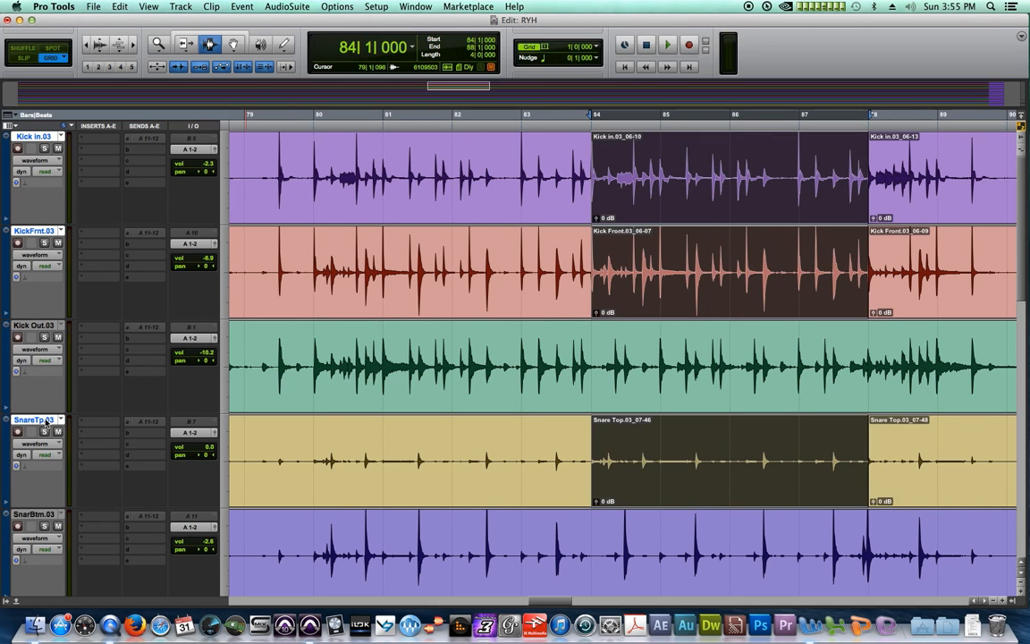
key("super+z")
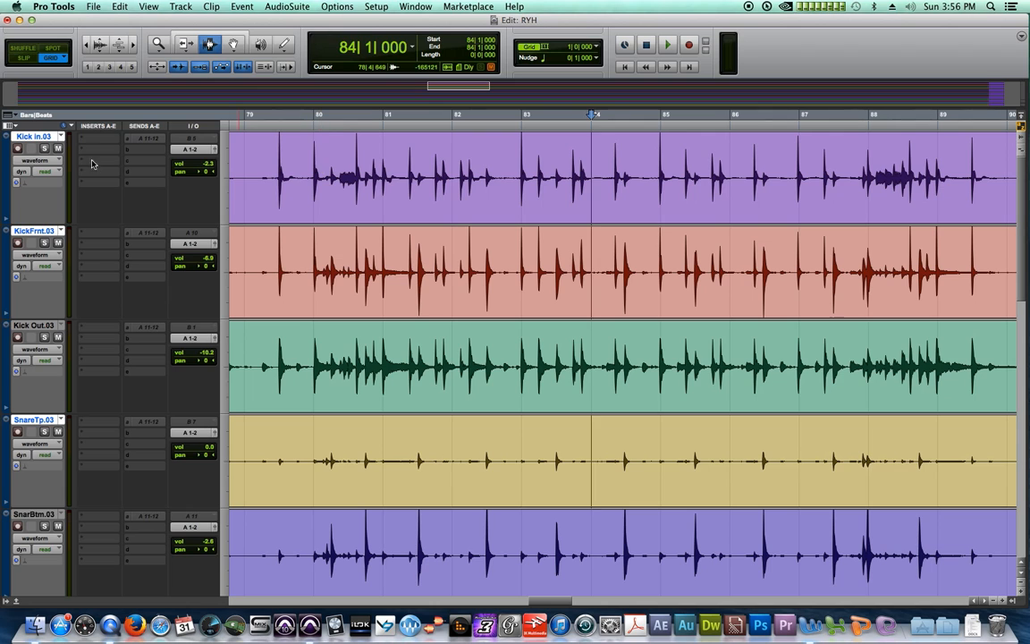
left_click(40, 138, "alt")
Reselect bars 80–84 on Kick in, KickFrnt and SnareTp and paste them as new clips at bar 84
left_click_drag(314, 176, 578, 177)
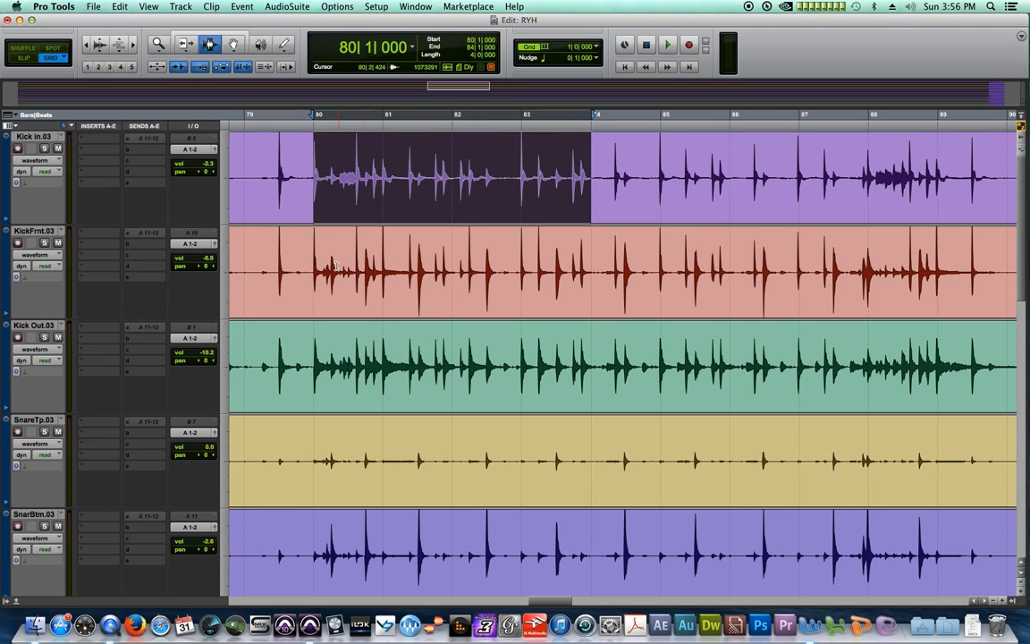
left_click(285, 240, "shift")
left_click(313, 438, "shift")
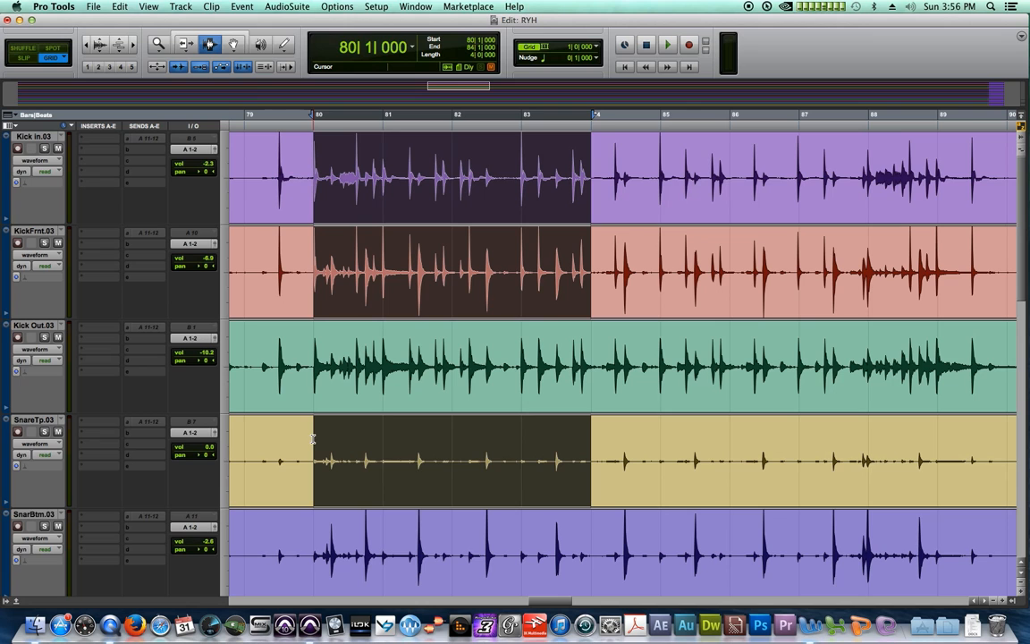
left_click(681, 196)
left_click(597, 168)
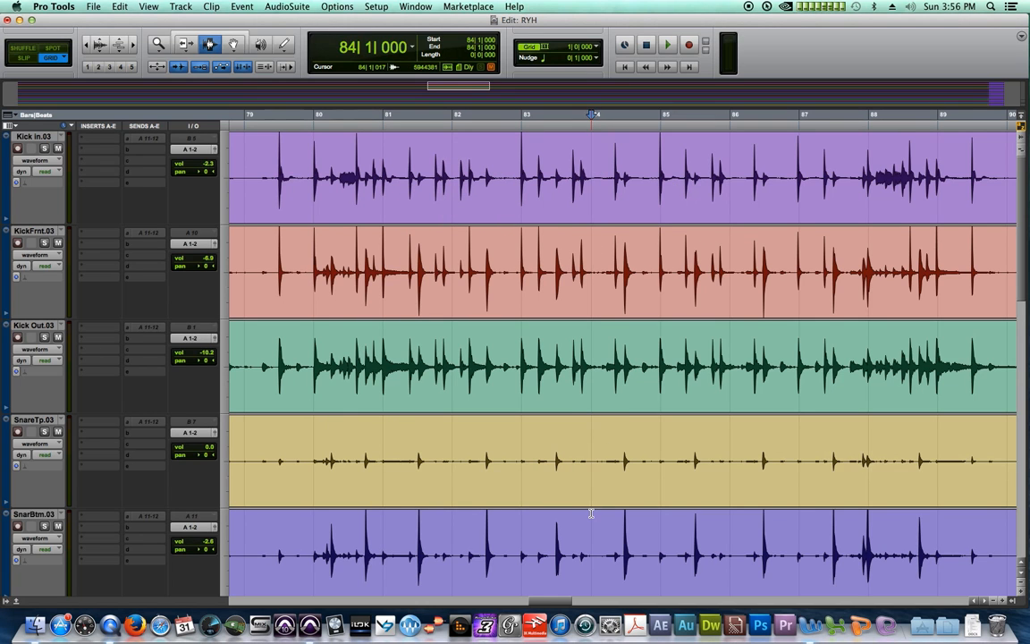
key("super+v")
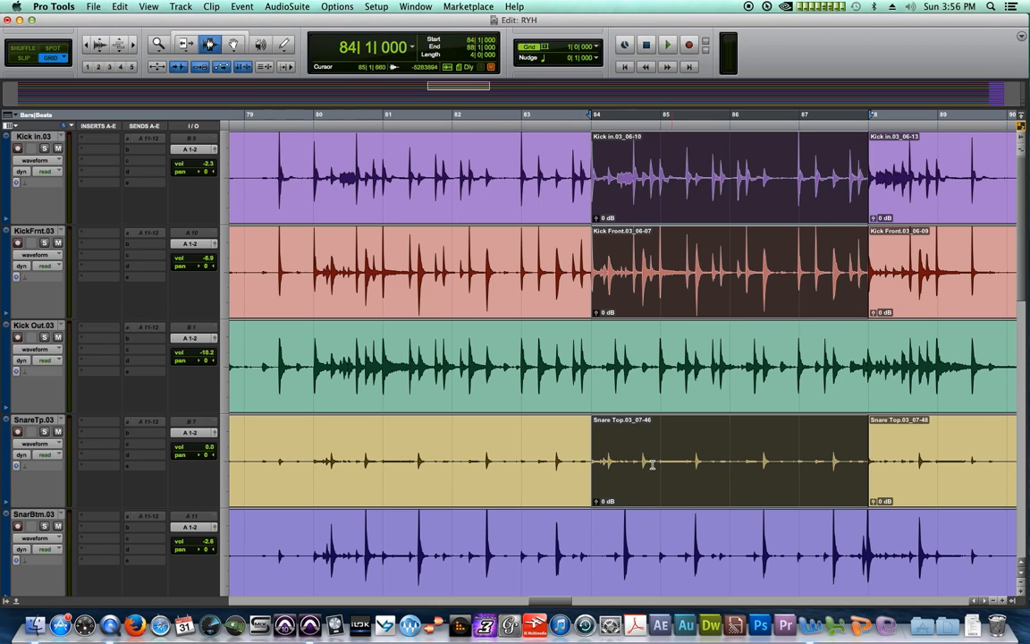
left_click(270, 69)
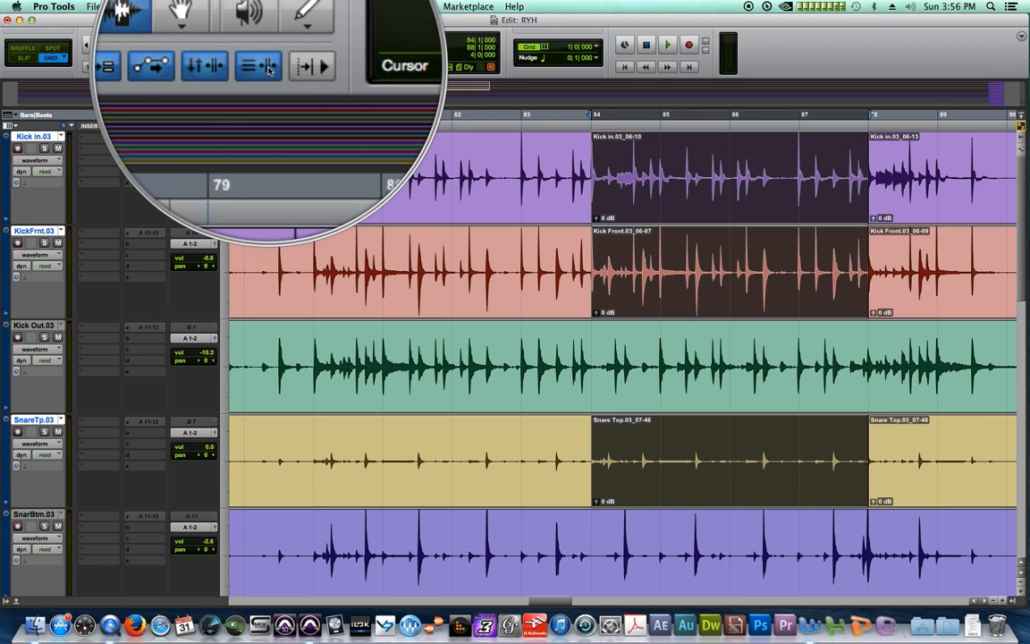
left_click(269, 70)
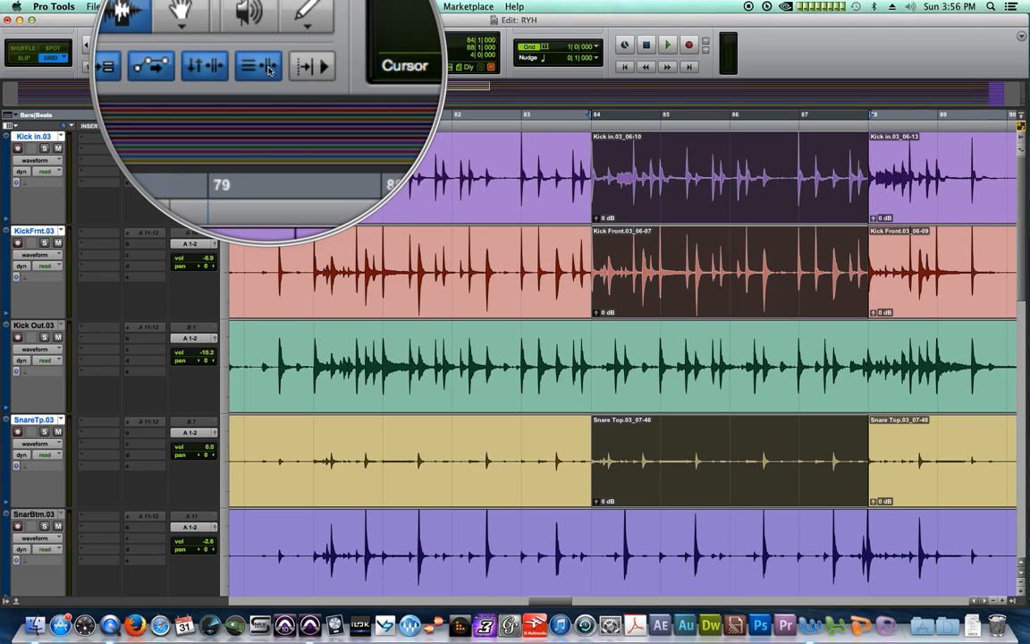